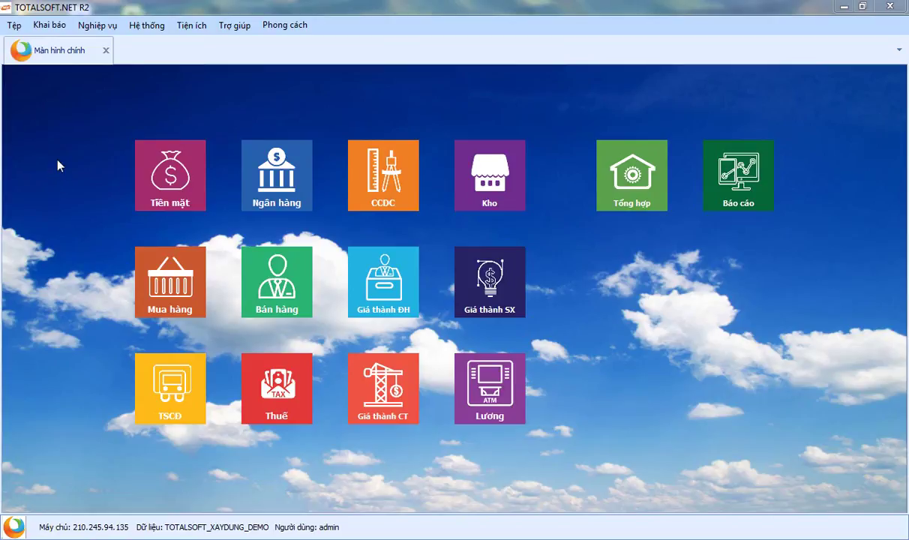
Step: Open the chart of accounts list (Hệ thống tài khoản)
{"action": "left_click", "coordinate": [50, 27]}
{"action": "mouse_move", "coordinate": [152, 42]}
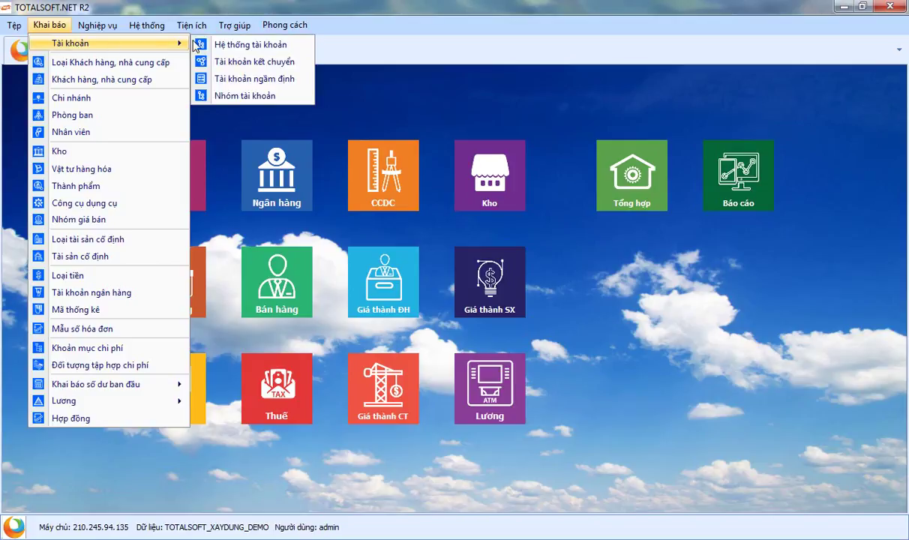
{"action": "left_click", "coordinate": [255, 51]}
Step: Examine sub-accounts 1541 and 1542 under account 154, comparing their numbers and names
{"action": "scroll", "coordinate": [135, 313], "scroll_direction": "down", "scroll_amount": 4}
{"action": "scroll", "coordinate": [133, 313], "scroll_direction": "down", "scroll_amount": 4}
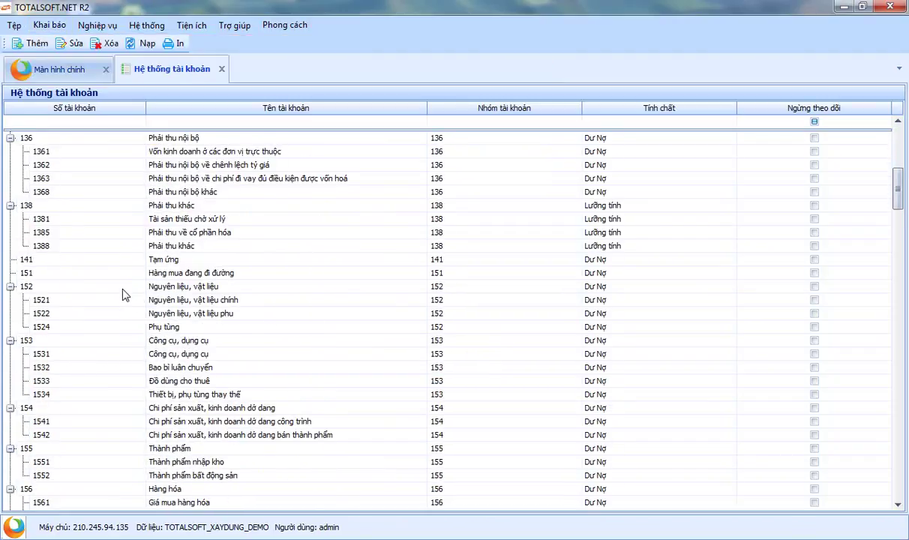
{"action": "scroll", "coordinate": [124, 295], "scroll_direction": "down", "scroll_amount": 4}
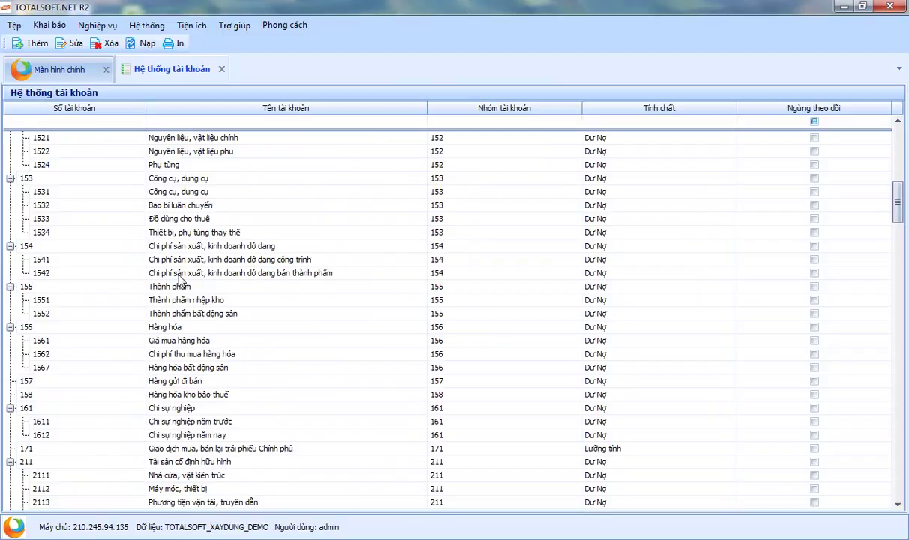
{"action": "left_click", "coordinate": [170, 273]}
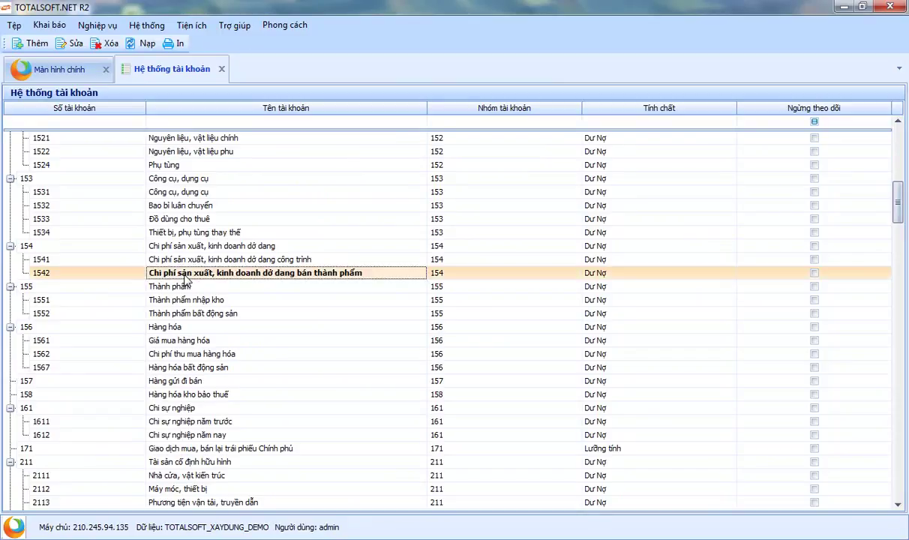
{"action": "left_click", "coordinate": [87, 261]}
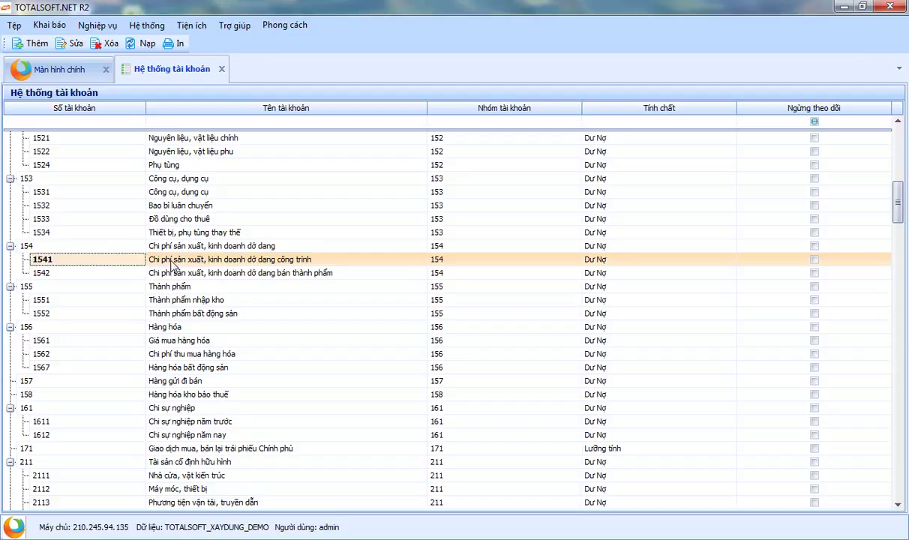
{"action": "left_click", "coordinate": [256, 261]}
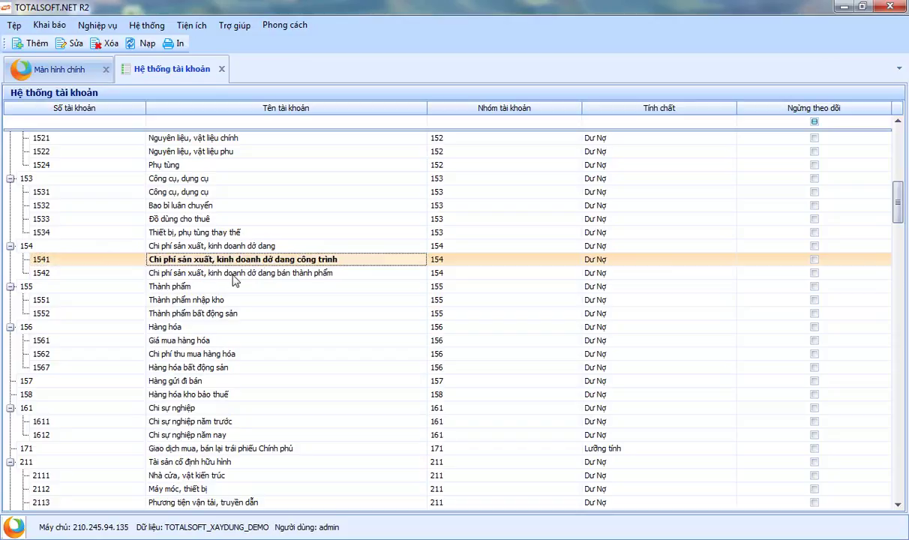
{"action": "left_click", "coordinate": [229, 273]}
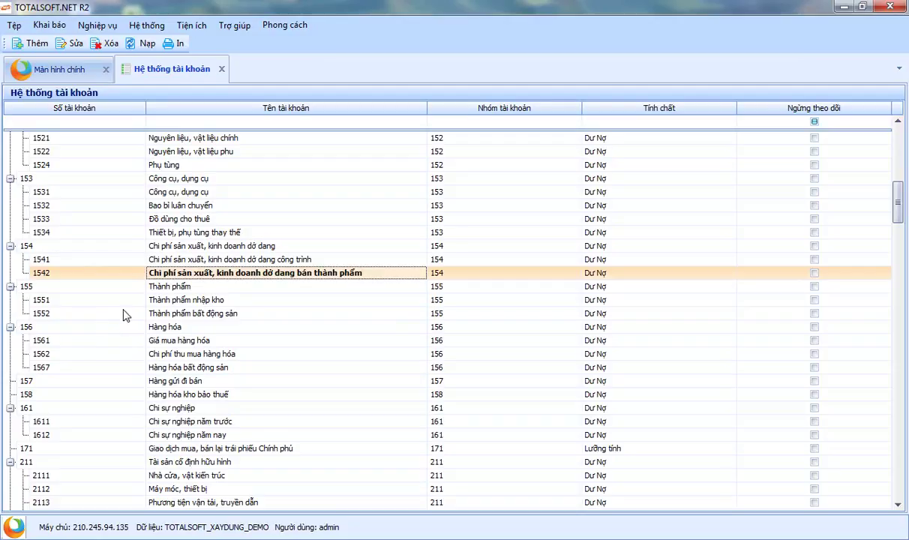
{"action": "left_click", "coordinate": [76, 260]}
{"action": "left_click", "coordinate": [80, 278]}
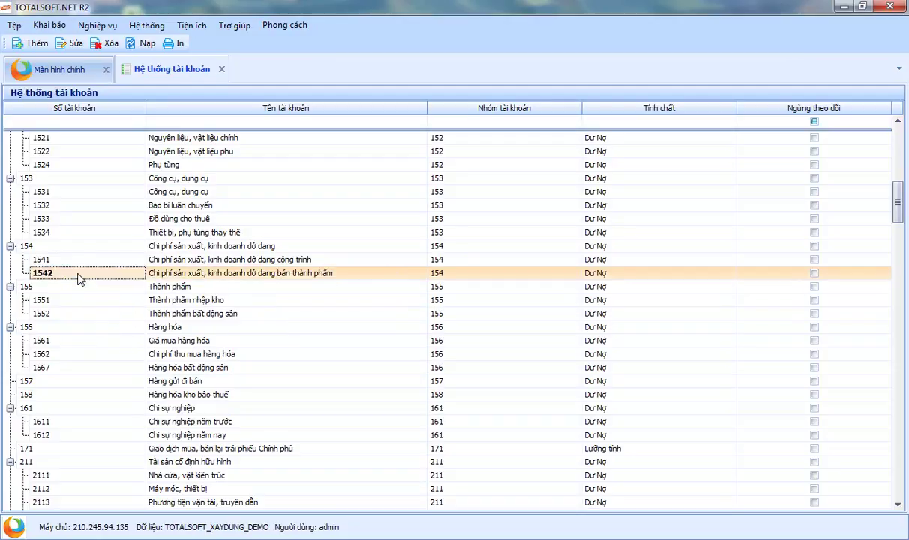
{"action": "left_click", "coordinate": [89, 263]}
{"action": "left_click", "coordinate": [86, 275]}
Step: Add a new account from the entry for account 6211 and set its account number to 6212
{"action": "scroll", "coordinate": [97, 309], "scroll_direction": "down", "scroll_amount": 7}
{"action": "scroll", "coordinate": [105, 336], "scroll_direction": "down", "scroll_amount": 16}
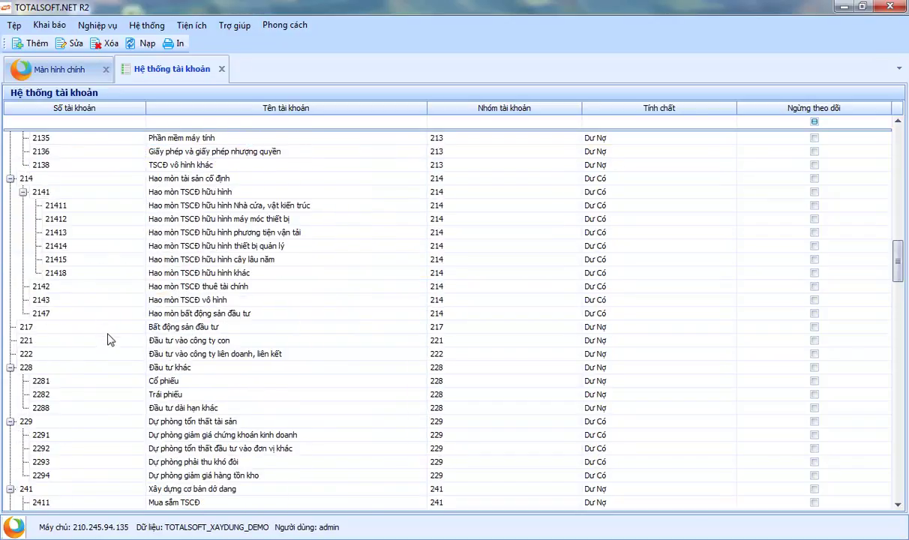
{"action": "scroll", "coordinate": [114, 339], "scroll_direction": "down", "scroll_amount": 20}
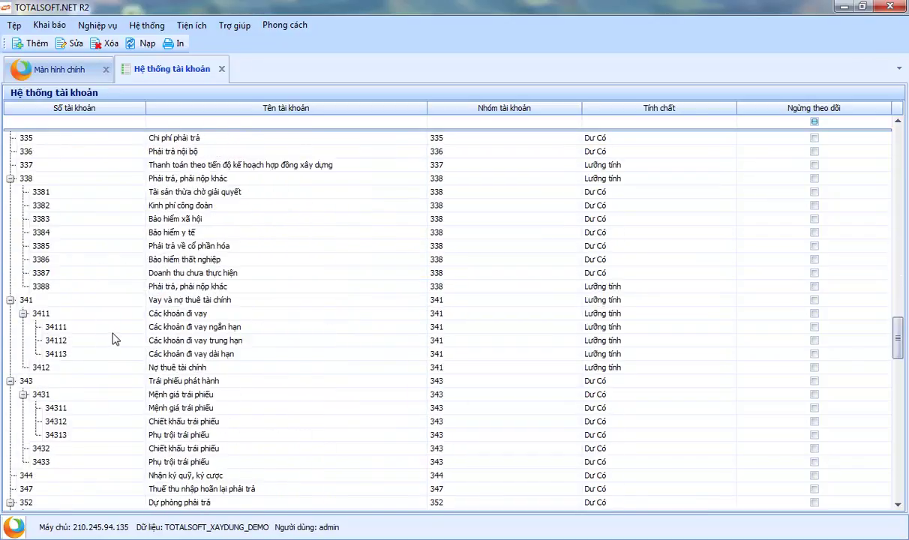
{"action": "scroll", "coordinate": [114, 339], "scroll_direction": "down", "scroll_amount": 8}
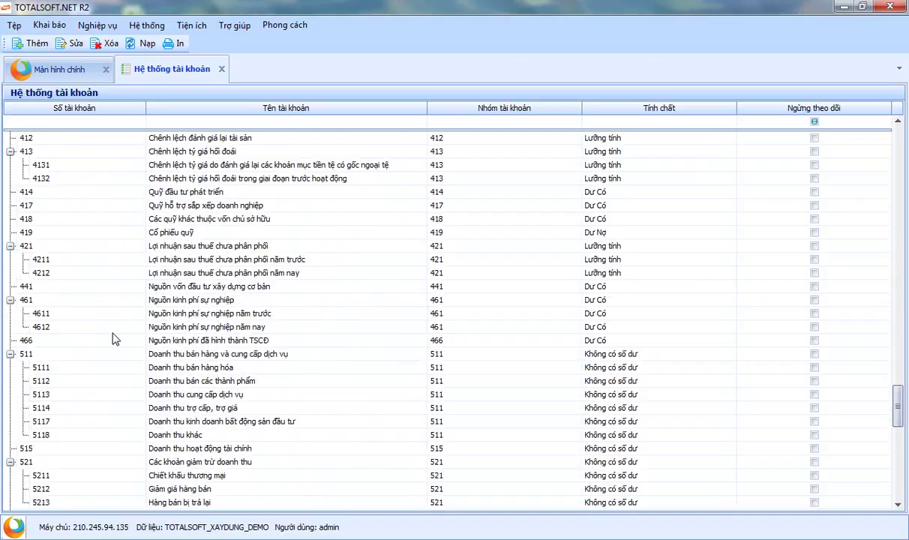
{"action": "scroll", "coordinate": [111, 371], "scroll_direction": "down", "scroll_amount": 1}
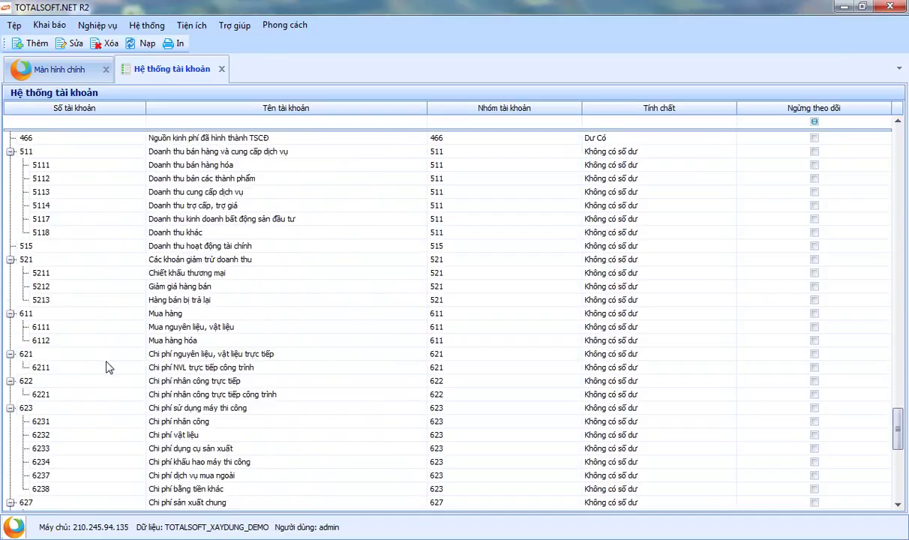
{"action": "left_click", "coordinate": [128, 369]}
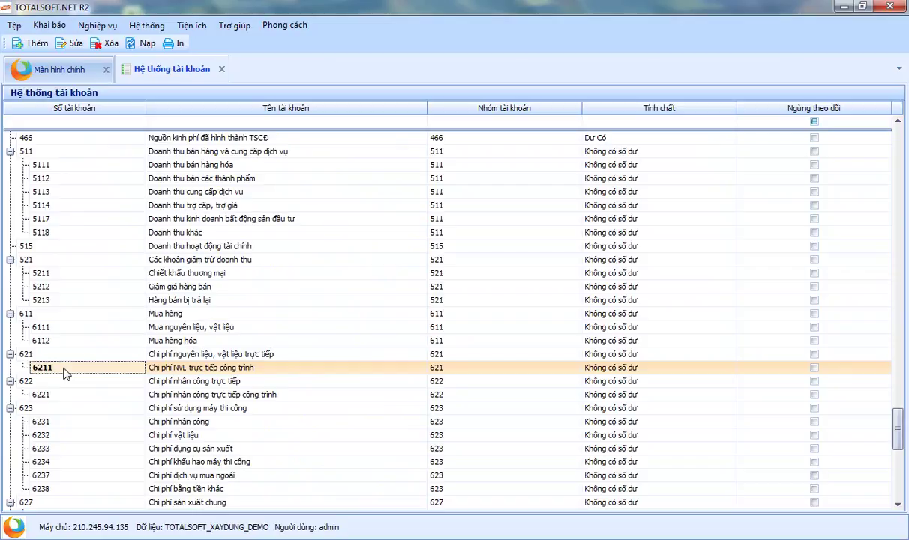
{"action": "right_click", "coordinate": [64, 369]}
{"action": "left_click", "coordinate": [135, 357]}
{"action": "left_click", "coordinate": [353, 213]}
{"action": "key", "text": "BackSpace"}
{"action": "type", "text": "212"}
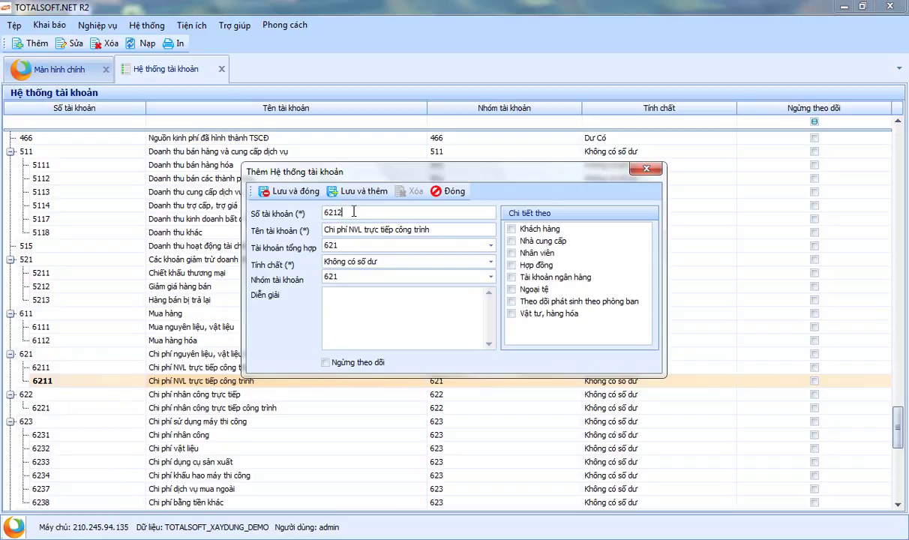
Step: Change the new account's name to "Chi phí NVL trực tiếp sản xuất sản phẩm" and save and close it
{"action": "left_click_drag", "start_coordinate": [390, 229], "coordinate": [453, 230]}
{"action": "key", "text": "BackSpace"}
{"action": "type", "text": "sản xuất sản phẩm"}
{"action": "left_click", "coordinate": [284, 192]}
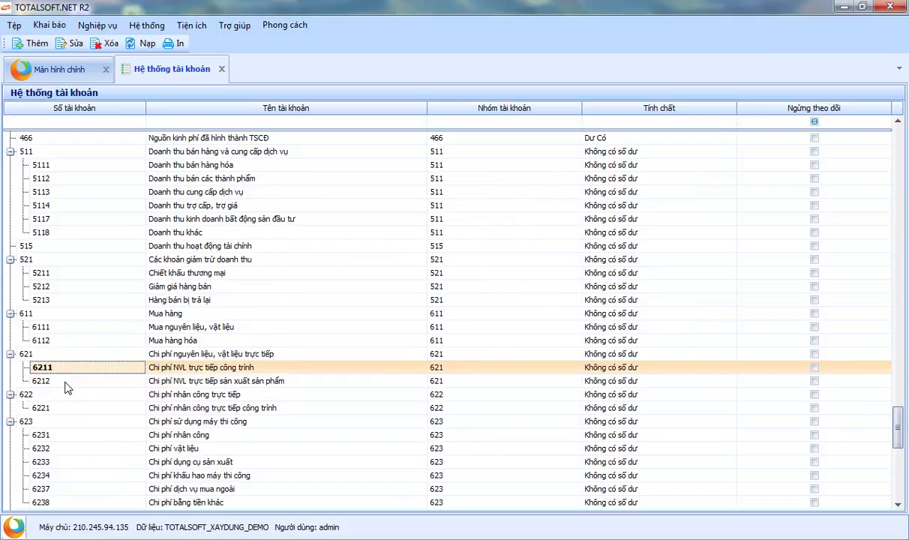
Step: Open the list of closing-transfer accounts (Tài khoản kết chuyển)
{"action": "scroll", "coordinate": [114, 339], "scroll_direction": "up", "scroll_amount": 4}
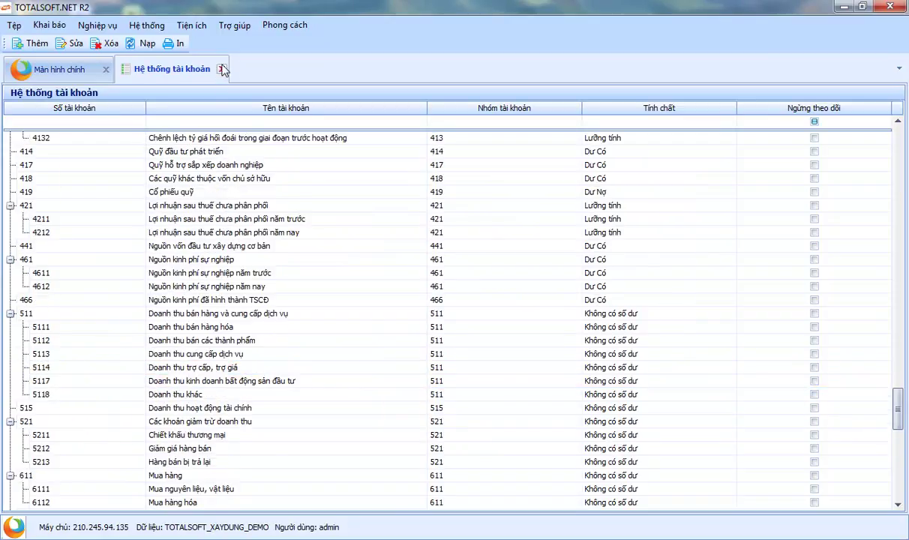
{"action": "left_click", "coordinate": [53, 26]}
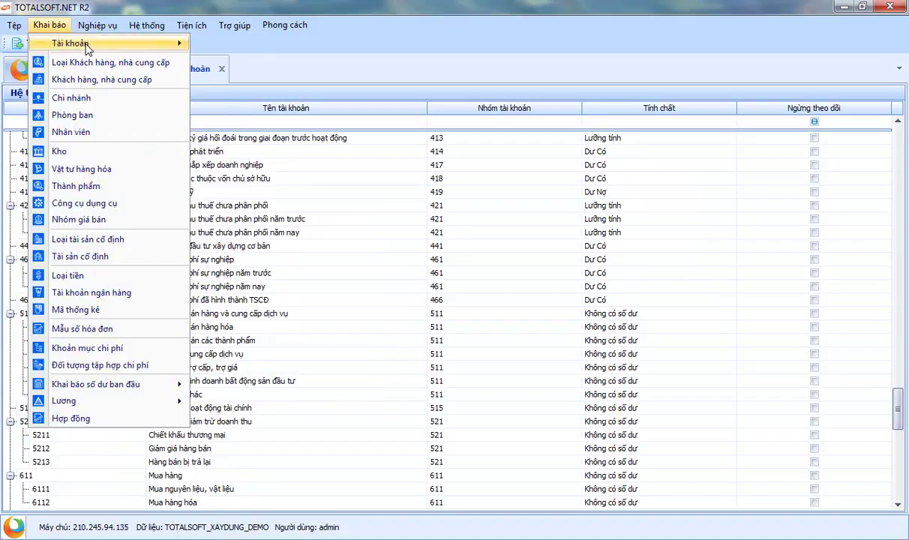
{"action": "mouse_move", "coordinate": [88, 45]}
{"action": "left_click", "coordinate": [227, 65]}
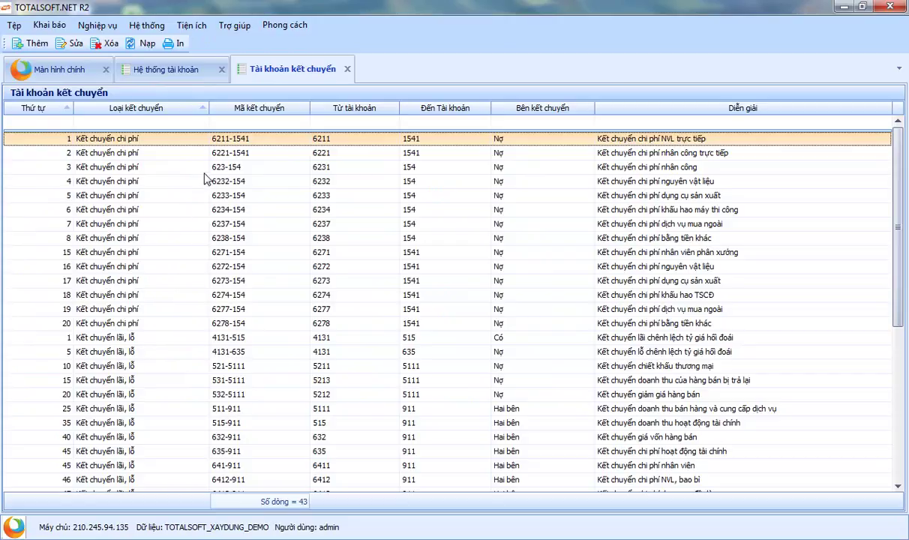
Step: Open transfer entry 6211-1541 and examine its source account, destination account and transfer side
{"action": "double_click", "coordinate": [223, 142]}
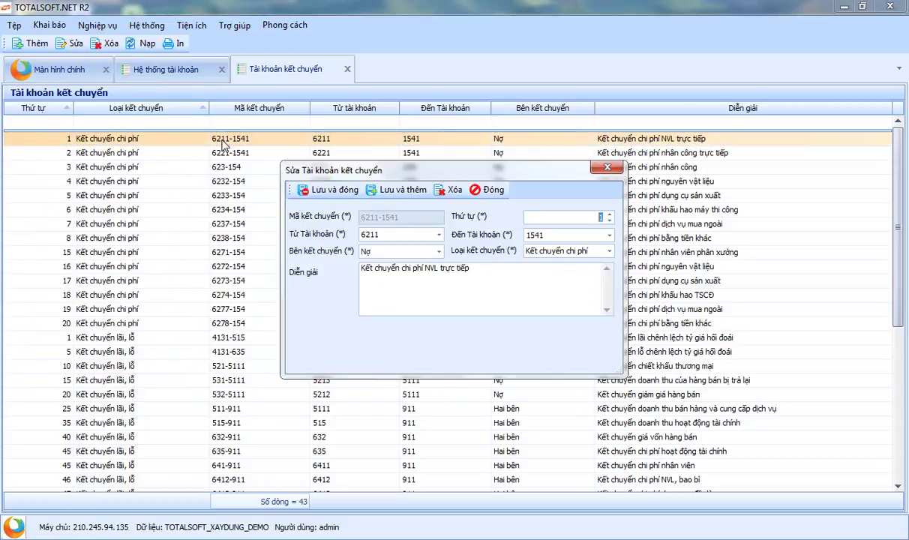
{"action": "left_click_drag", "start_coordinate": [421, 172], "coordinate": [367, 215]}
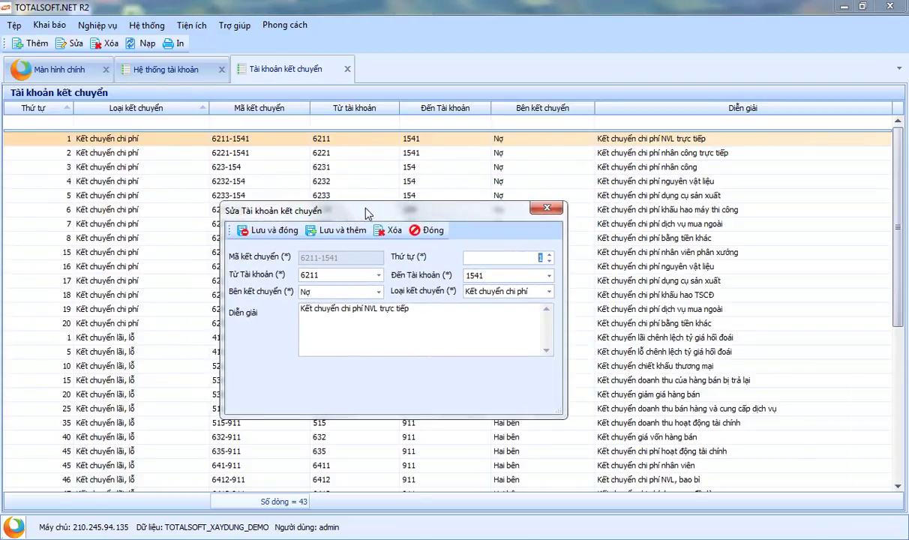
{"action": "left_click", "coordinate": [307, 274]}
{"action": "key", "text": "Tab"}
{"action": "mouse_move", "coordinate": [375, 217]}
{"action": "left_mouse_down"}
{"action": "mouse_move", "coordinate": [400, 215]}
{"action": "mouse_move", "coordinate": [387, 215]}
{"action": "left_mouse_up"}
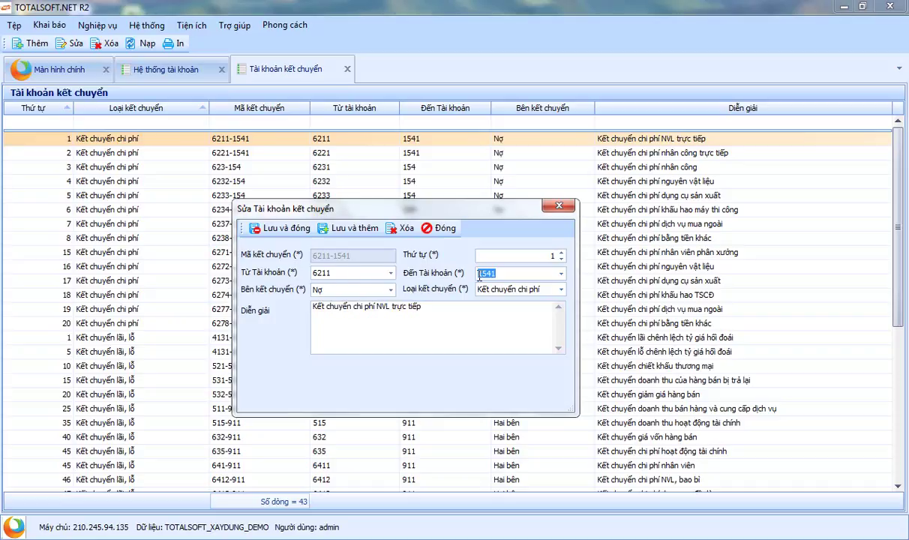
{"action": "left_click", "coordinate": [341, 291]}
{"action": "left_click", "coordinate": [324, 300]}
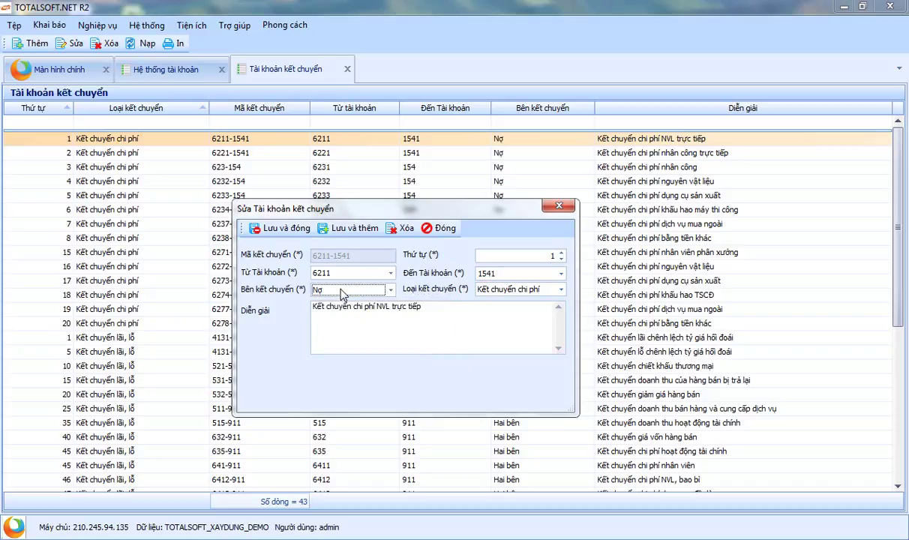
Step: Examine the Loại kết chuyển options in the entry, and close it without saving
{"action": "left_click", "coordinate": [508, 291]}
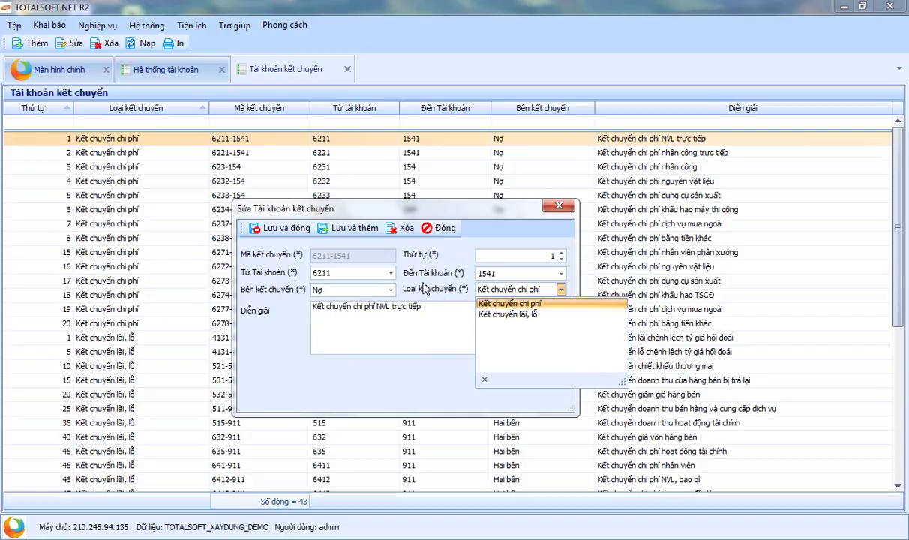
{"action": "left_click_drag", "start_coordinate": [378, 212], "coordinate": [409, 229]}
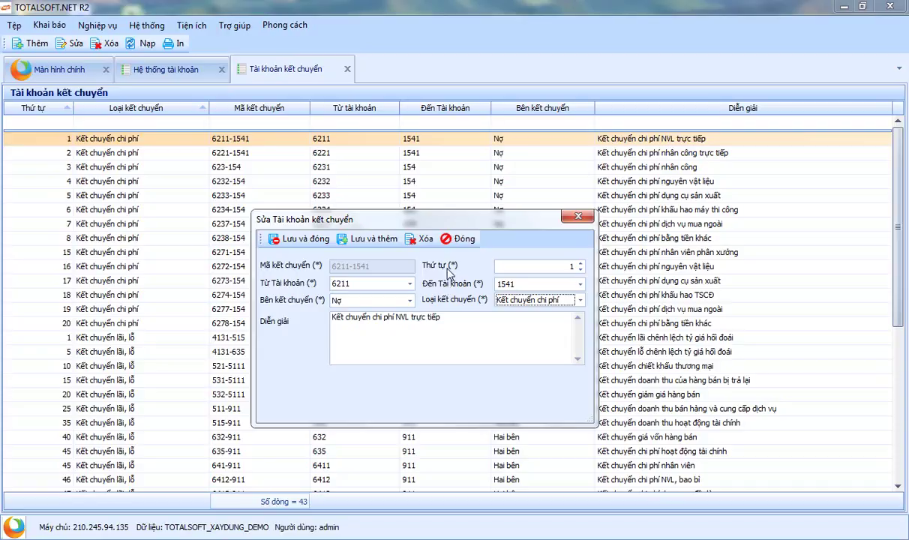
{"action": "left_click", "coordinate": [538, 300]}
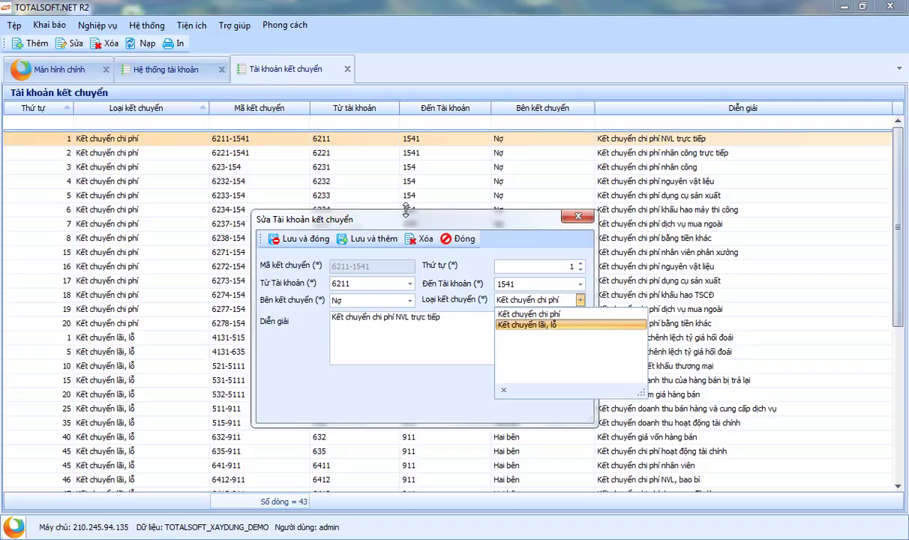
{"action": "left_click_drag", "start_coordinate": [411, 229], "coordinate": [432, 225]}
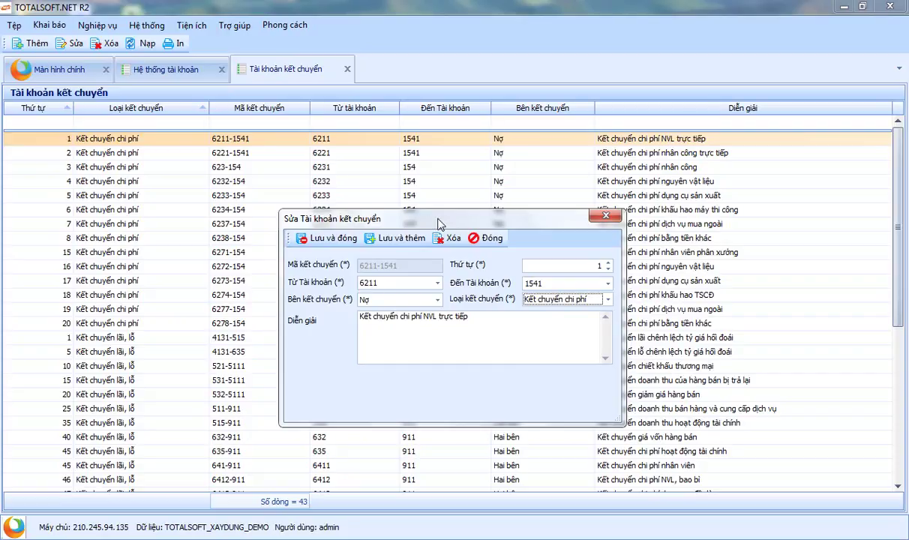
{"action": "left_click", "coordinate": [486, 238]}
Step: Start a new transfer account entry with code 6212-1542 and order number 1
{"action": "right_click", "coordinate": [233, 141]}
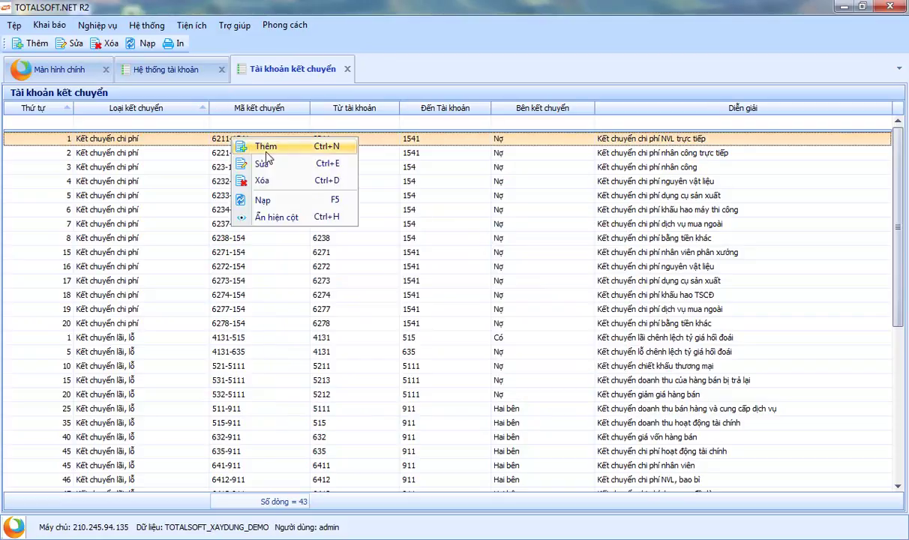
{"action": "left_click", "coordinate": [263, 147]}
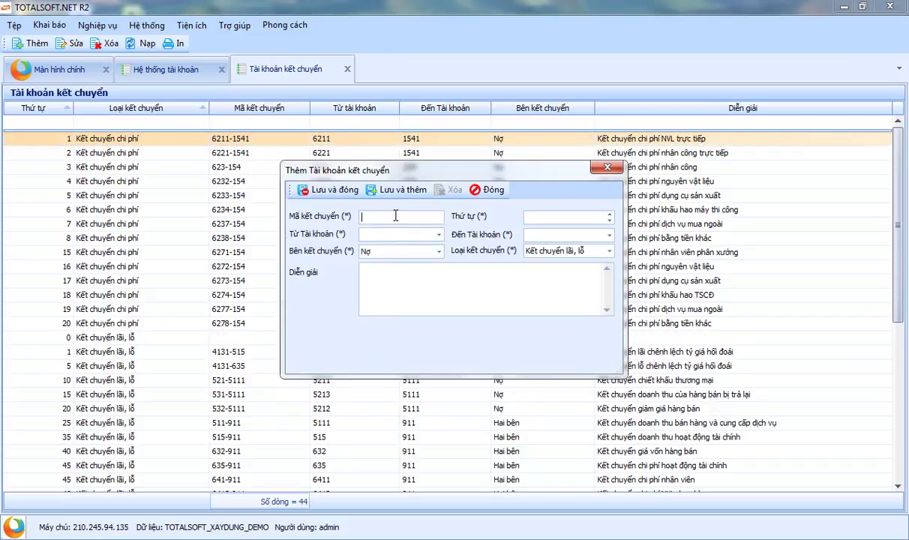
{"action": "type", "text": "6212"}
{"action": "key", "text": "Tab"}
{"action": "type", "text": "542"}
{"action": "left_click", "coordinate": [392, 235]}
{"action": "type", "text": "1542"}
{"action": "left_click_drag", "start_coordinate": [555, 218], "coordinate": [600, 217]}
{"action": "type", "text": "1"}
Step: Set the new entry's source account to 6212 and destination account to 1542, and save and close it
{"action": "left_click", "coordinate": [387, 234]}
{"action": "type", "text": "6212"}
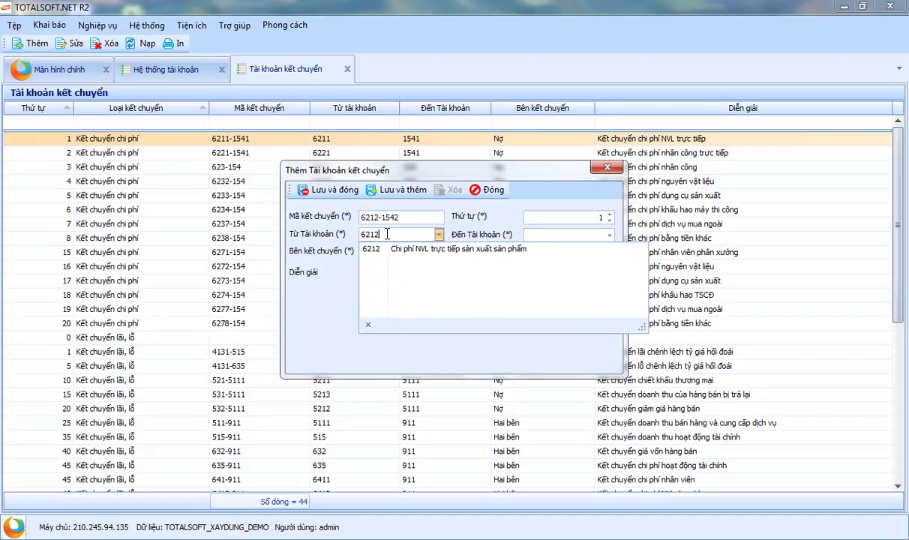
{"action": "key", "text": "Tab"}
{"action": "type", "text": "1542"}
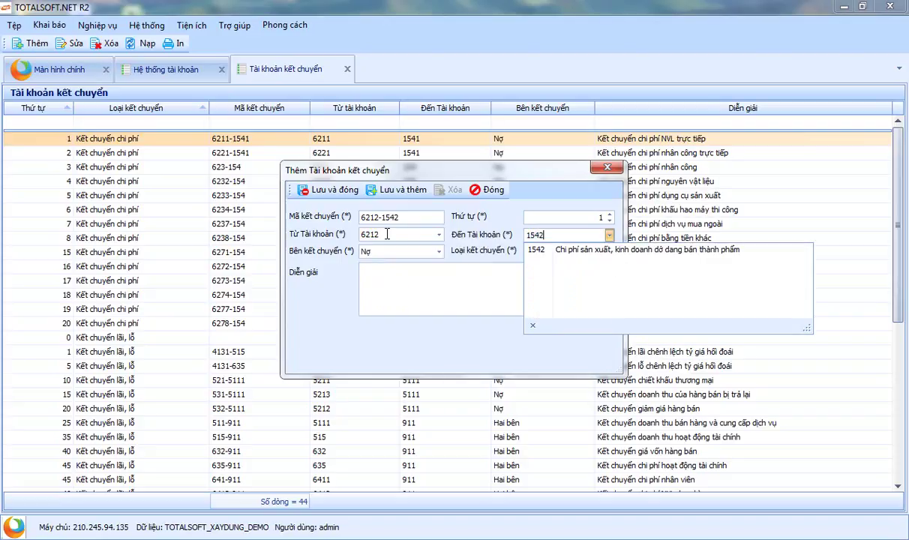
{"action": "key", "text": "Tab"}
{"action": "left_click", "coordinate": [322, 190]}
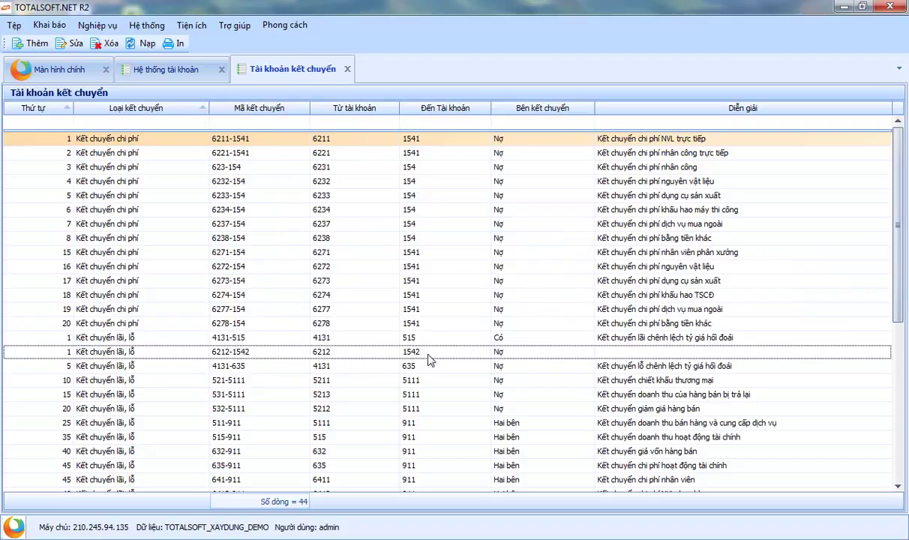
Step: Reopen transfer entry 6212-1542 for editing and set its transfer type to Kết chuyển chi phí
{"action": "left_click", "coordinate": [253, 352]}
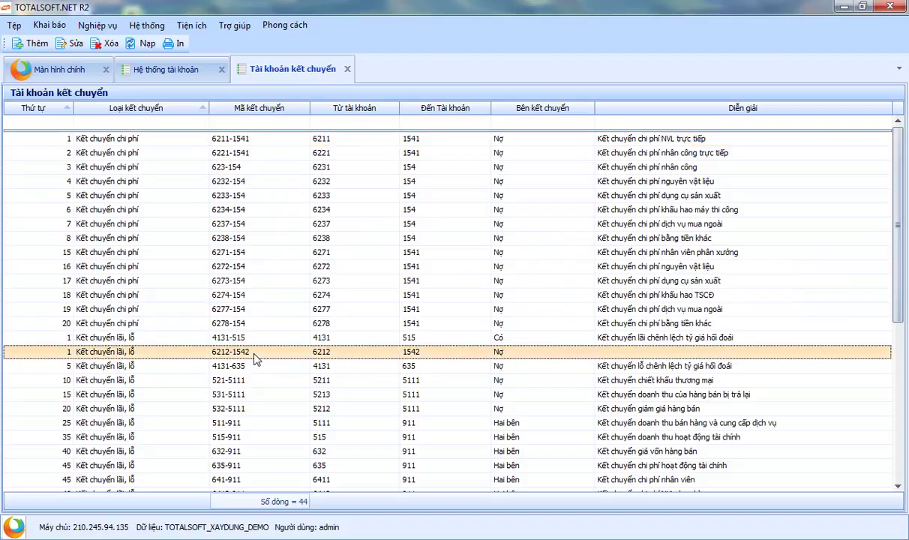
{"action": "double_click", "coordinate": [254, 357]}
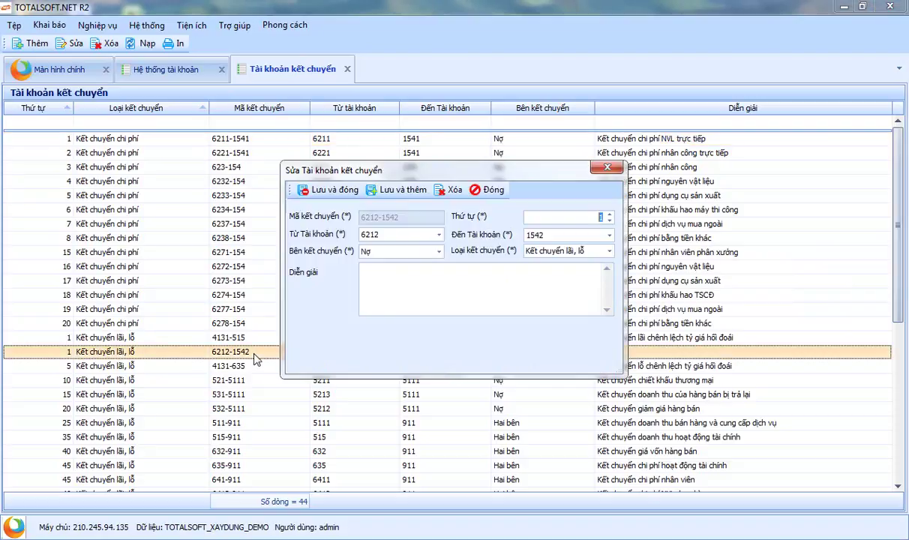
{"action": "left_click", "coordinate": [555, 252]}
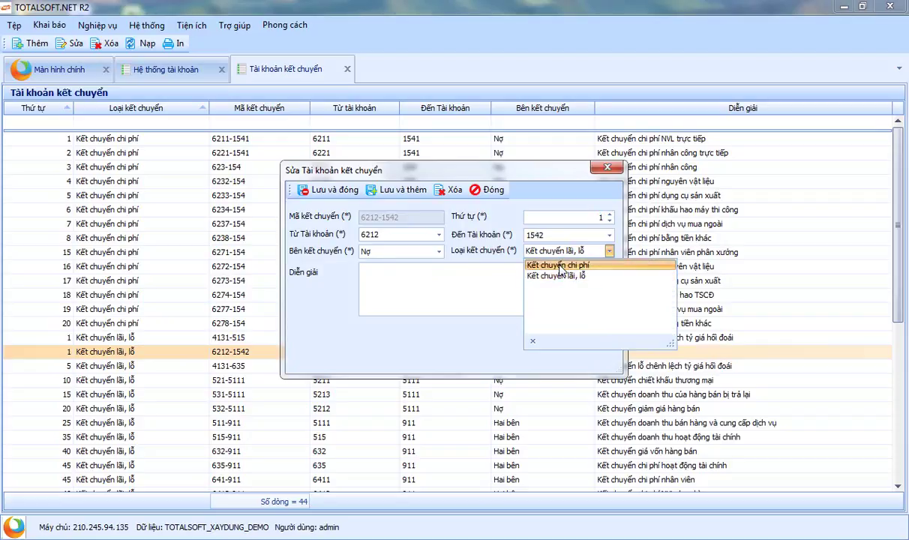
{"action": "left_click", "coordinate": [560, 267]}
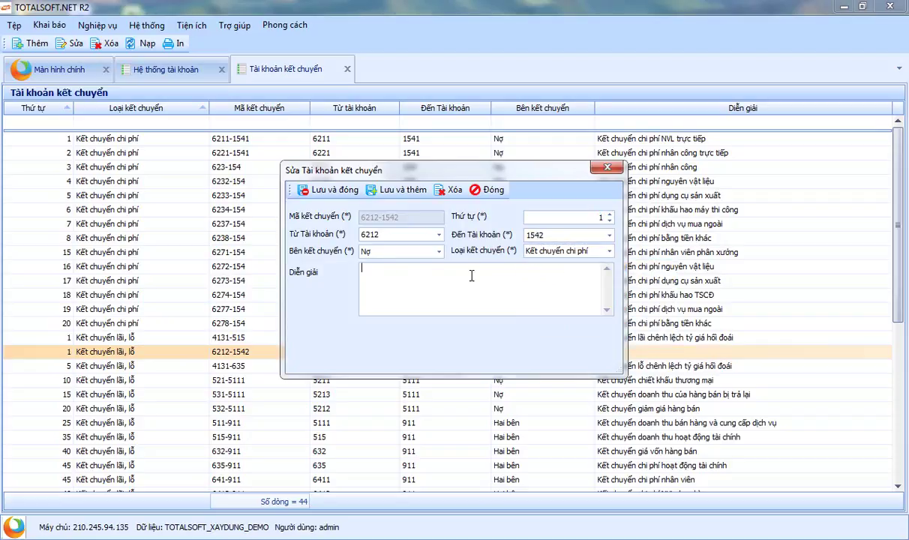
Step: Enter the description "Kết chuyển chi phí NVL trực tiếp cho sản xuất sản phẩm" for transfer entry 6212-1542, and save and close it
{"action": "left_click_drag", "start_coordinate": [439, 180], "coordinate": [405, 183]}
{"action": "type", "text": "K"}
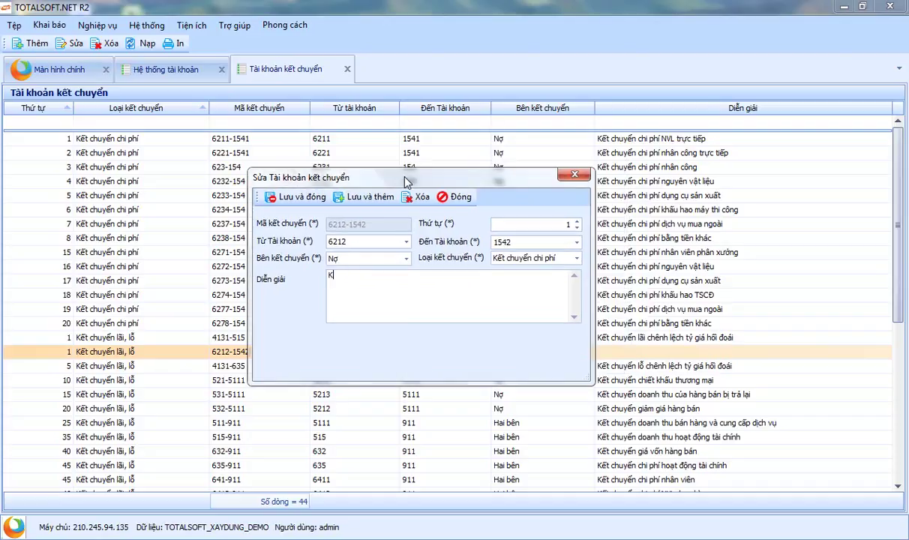
{"action": "type", "text": "ết chuyển chi phí NVL trư"}
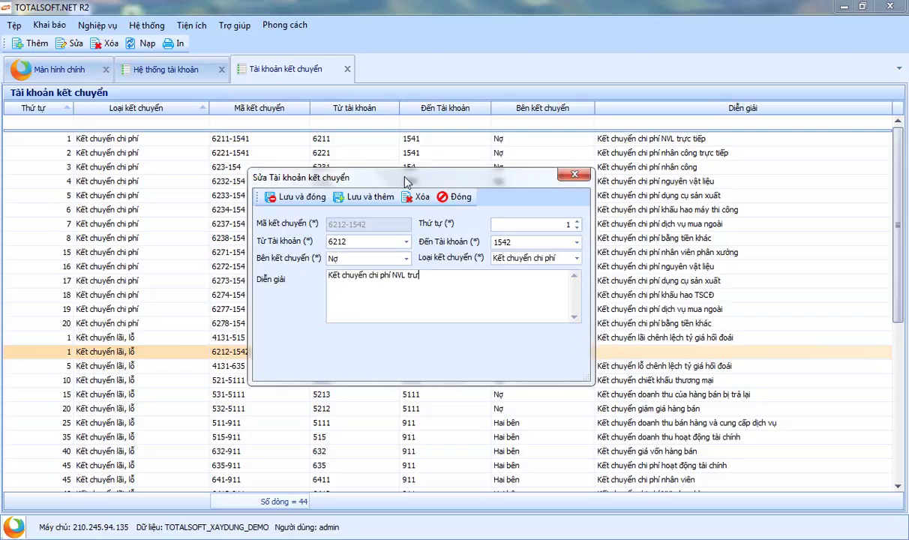
{"action": "key", "text": "BackSpace"}
{"action": "type", "text": "ực tiếp cho sản xuất sản phẩm"}
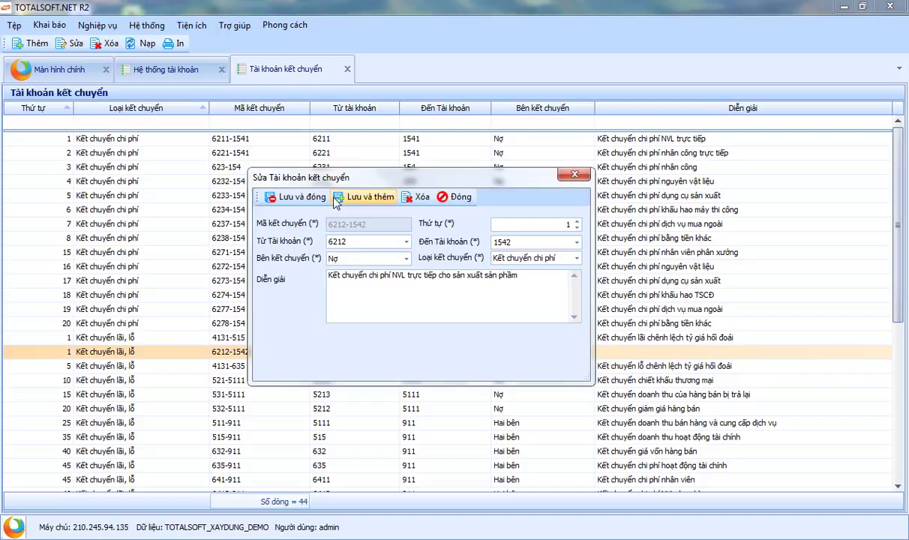
{"action": "left_click", "coordinate": [294, 197]}
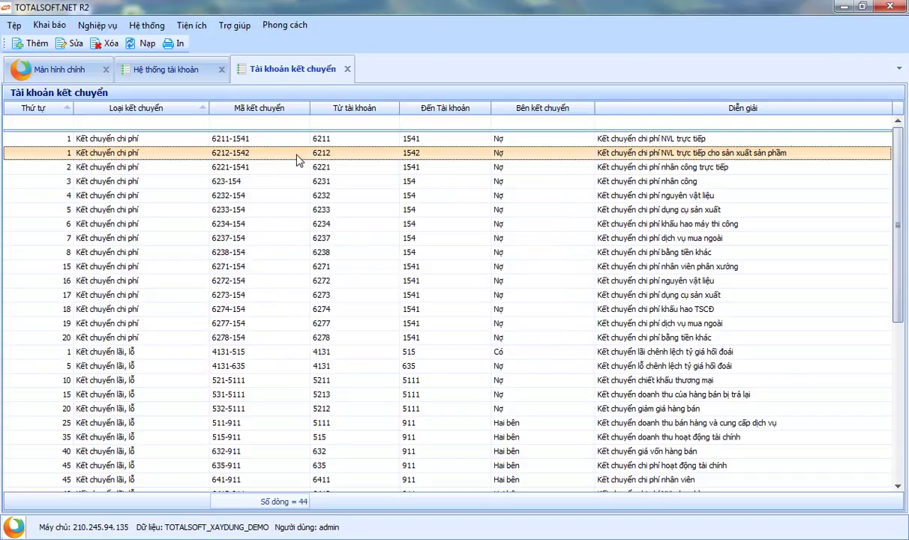
Step: Review the transfer account list, comparing the Kết chuyển chi phí entries with the Kết chuyển lãi, lỗ entries
{"action": "scroll", "coordinate": [221, 218], "scroll_direction": "down", "scroll_amount": 6}
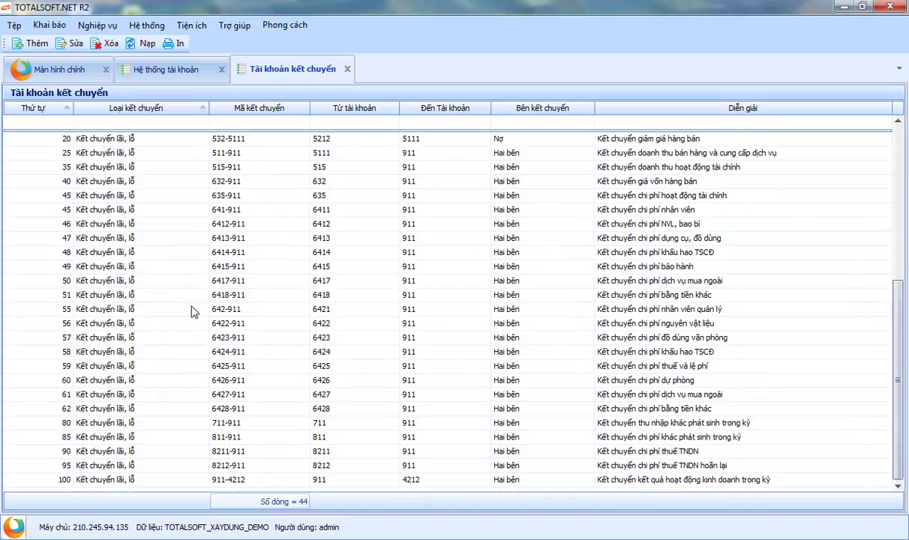
{"action": "scroll", "coordinate": [201, 320], "scroll_direction": "up", "scroll_amount": 8}
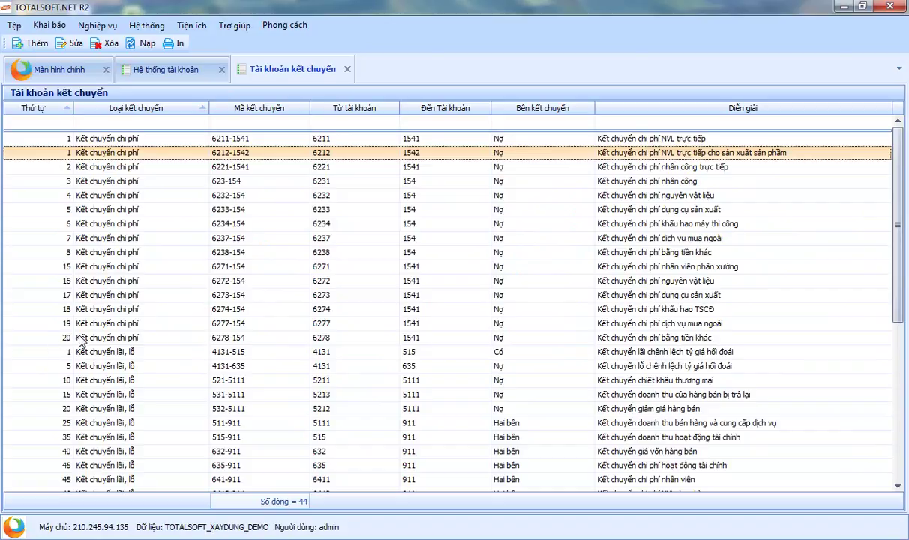
{"action": "left_click", "coordinate": [167, 253]}
{"action": "left_click_drag", "start_coordinate": [169, 253], "coordinate": [162, 184]}
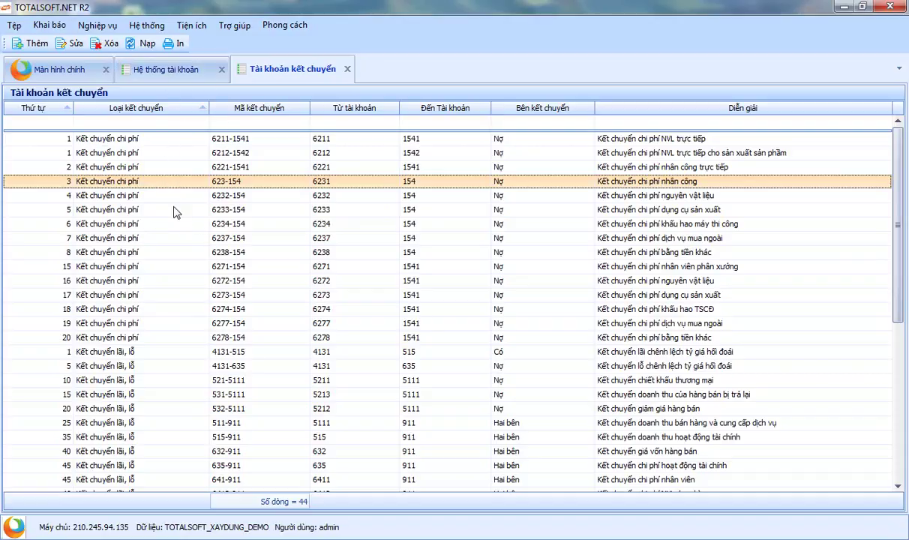
{"action": "scroll", "coordinate": [172, 209], "scroll_direction": "down", "scroll_amount": 6}
{"action": "scroll", "coordinate": [188, 233], "scroll_direction": "up", "scroll_amount": 3}
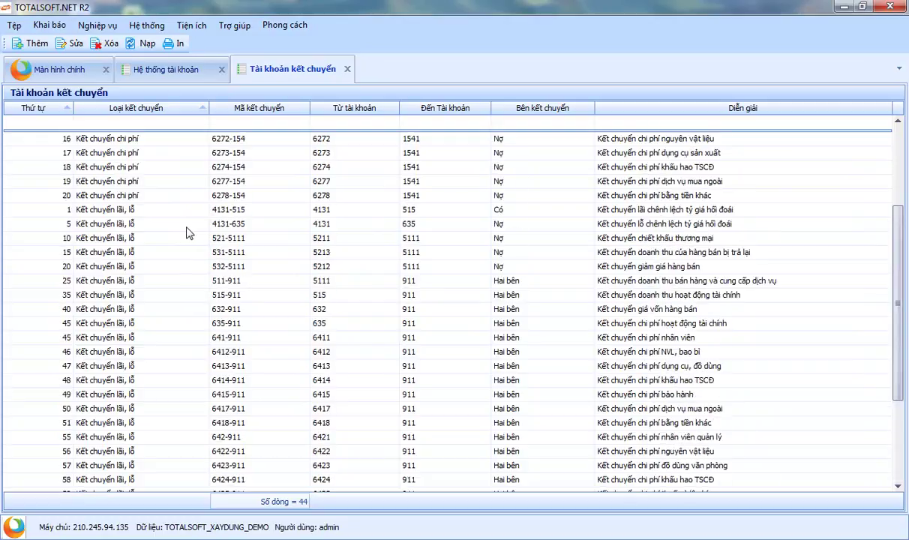